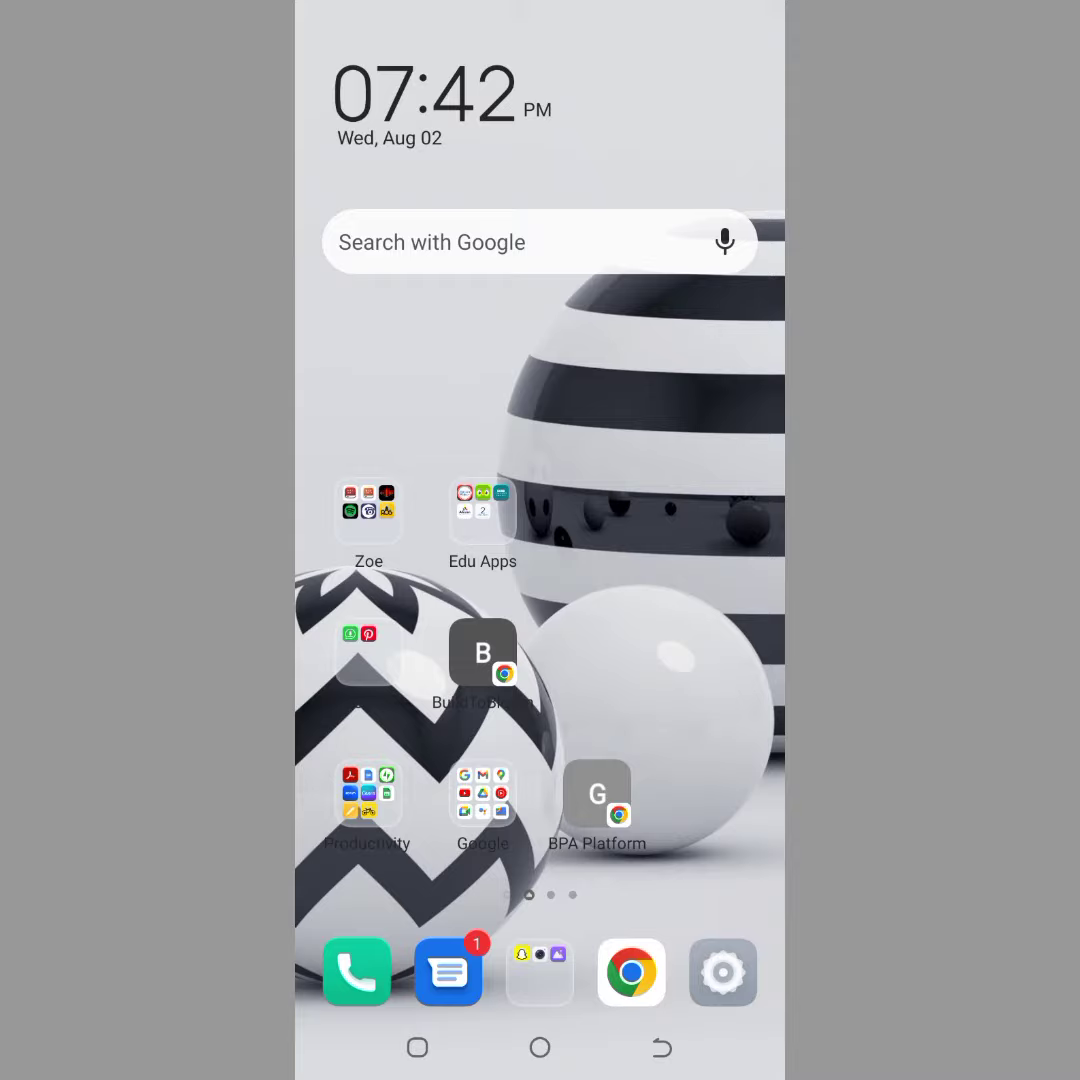
Launch the Play Store from the Google apps folder on the home screen.
click(483, 795)
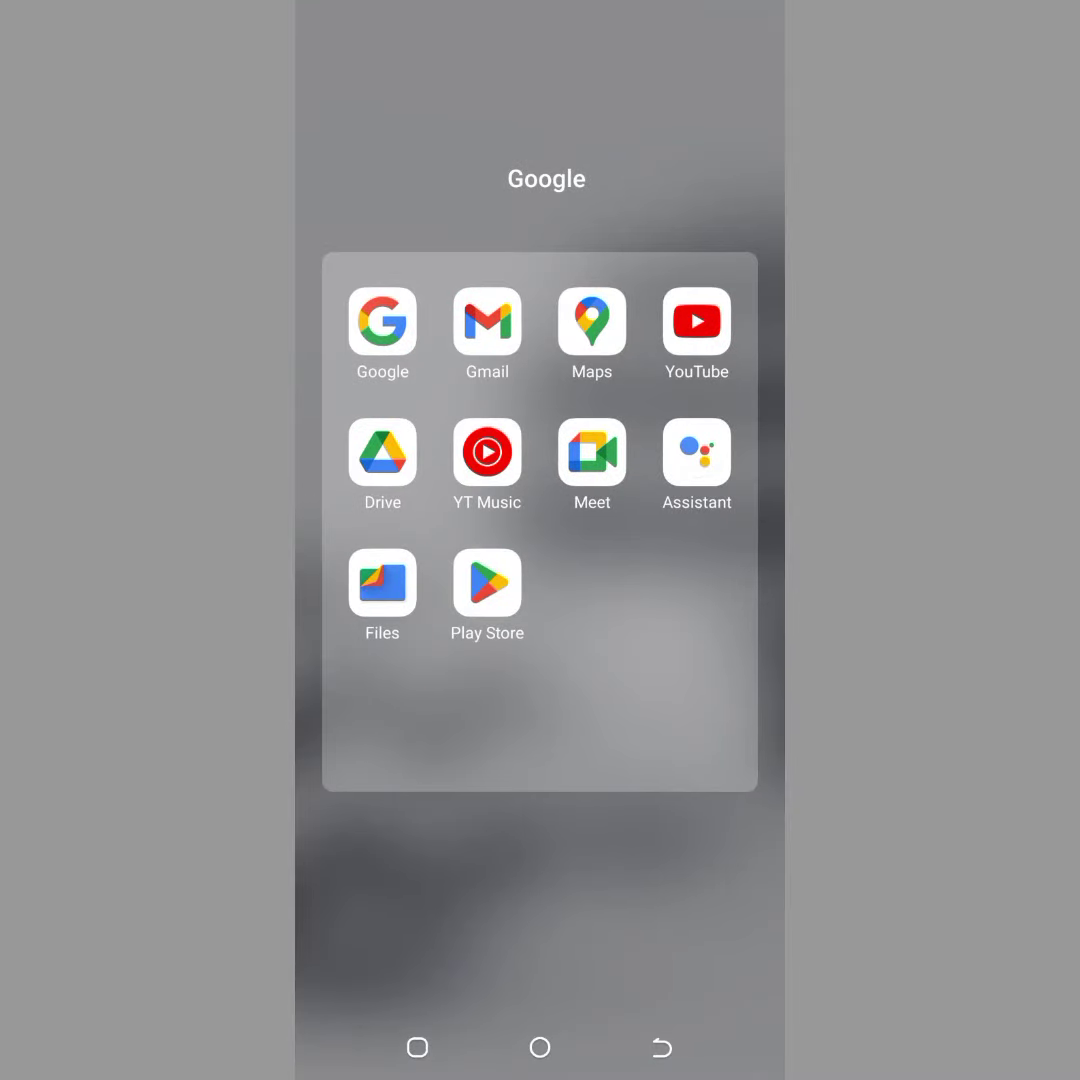
click(487, 583)
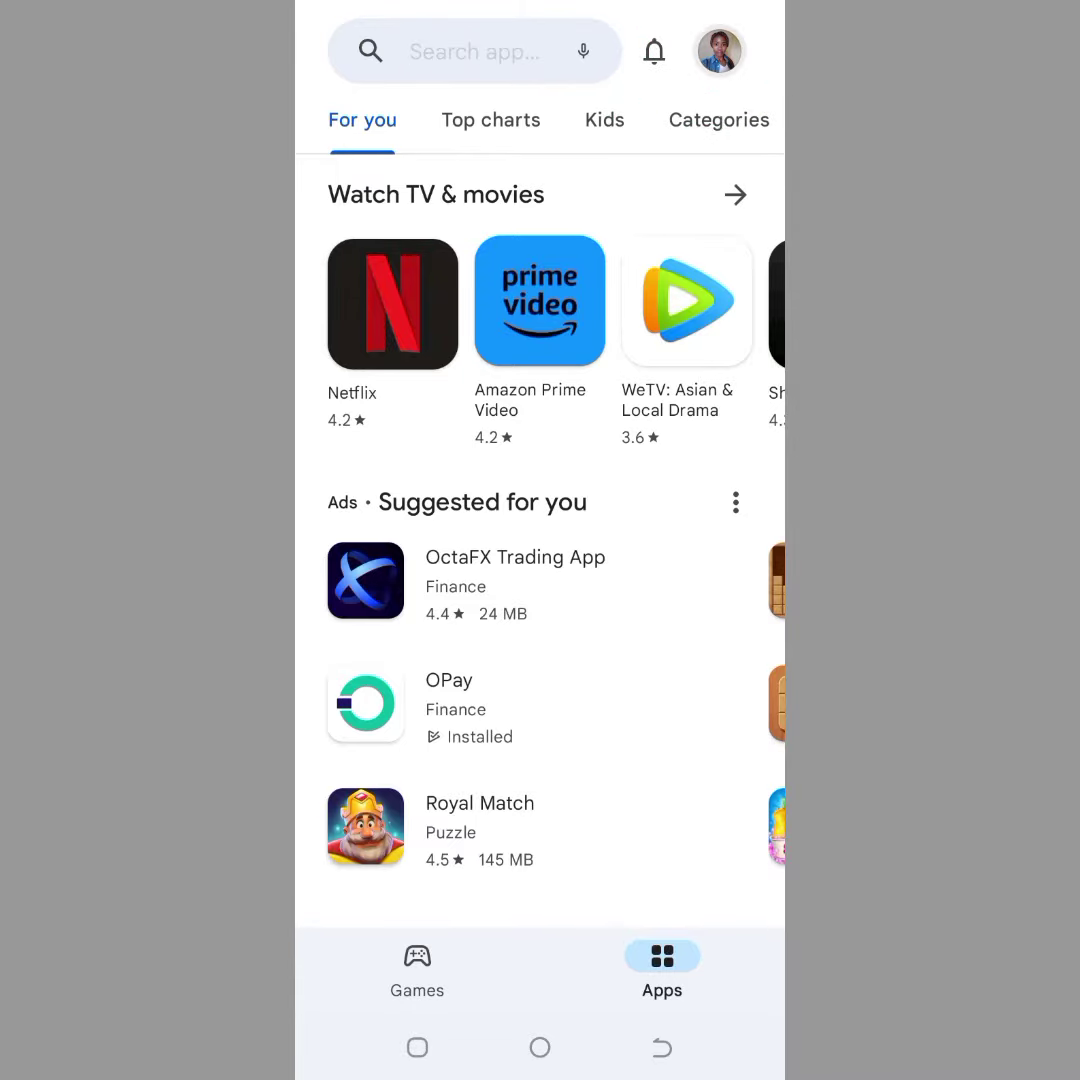
Go to Payments & subscriptions through the Google account menu.
click(719, 51)
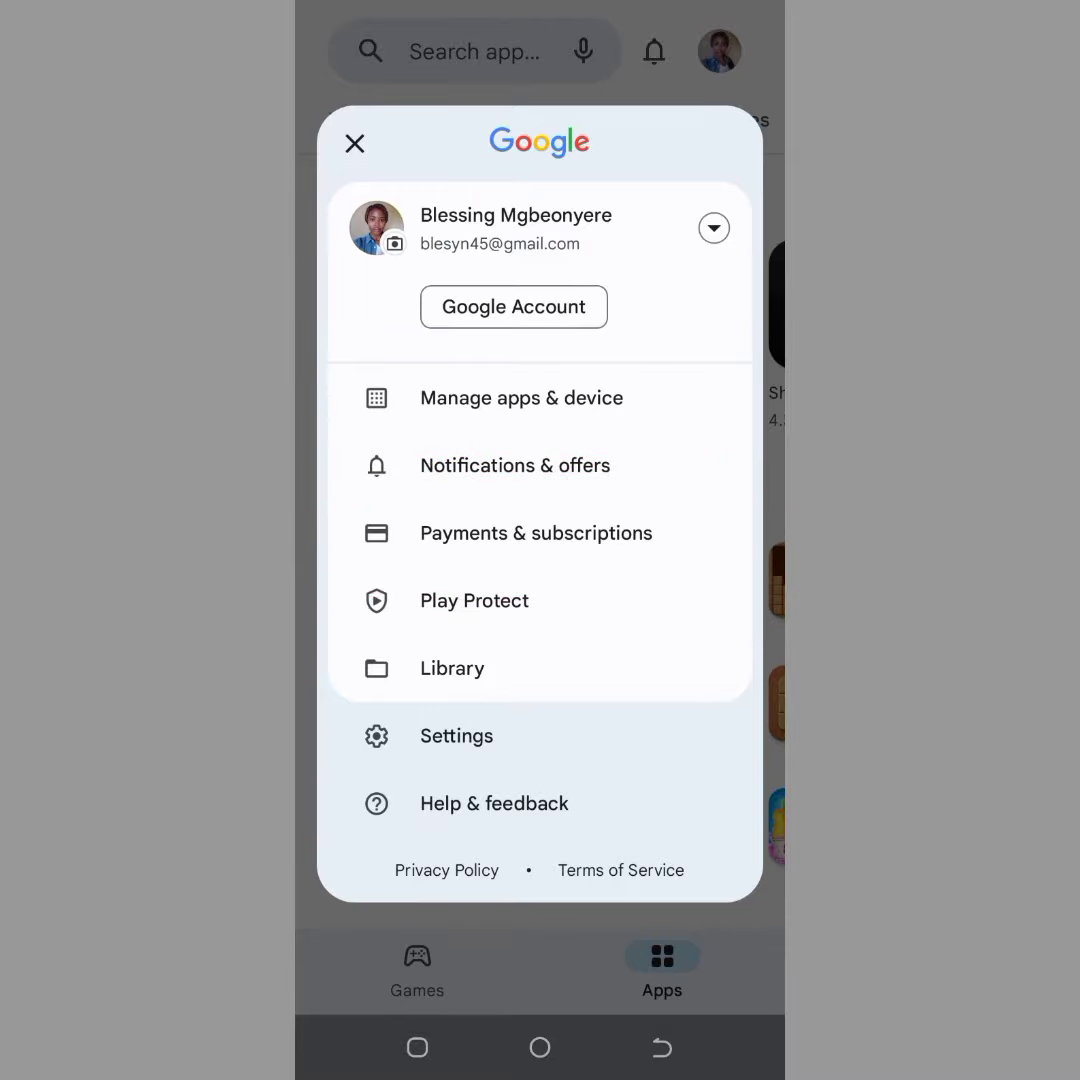
click(536, 533)
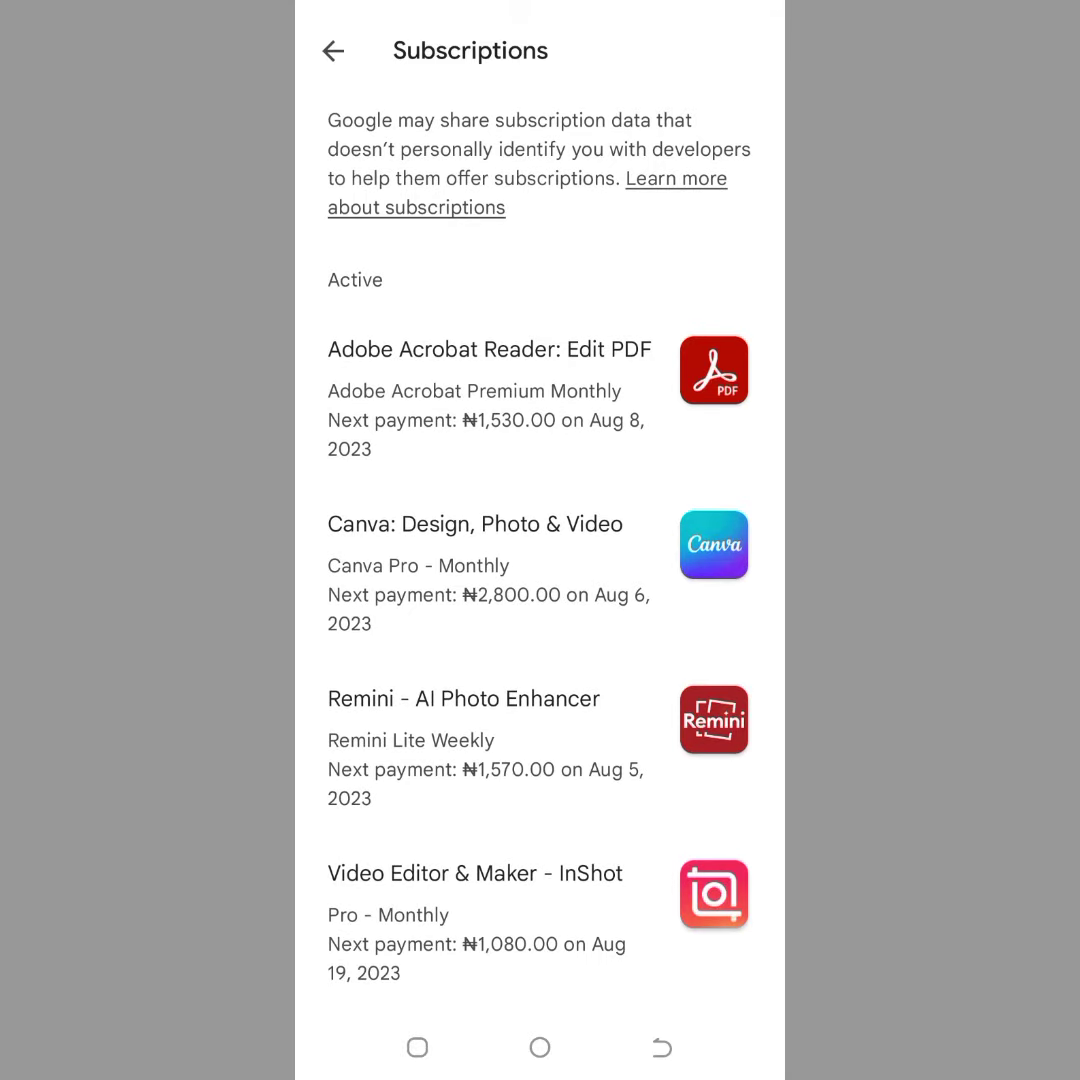
Open the Adobe Acrobat Reader subscription's details and choose to cancel it.
click(490, 570)
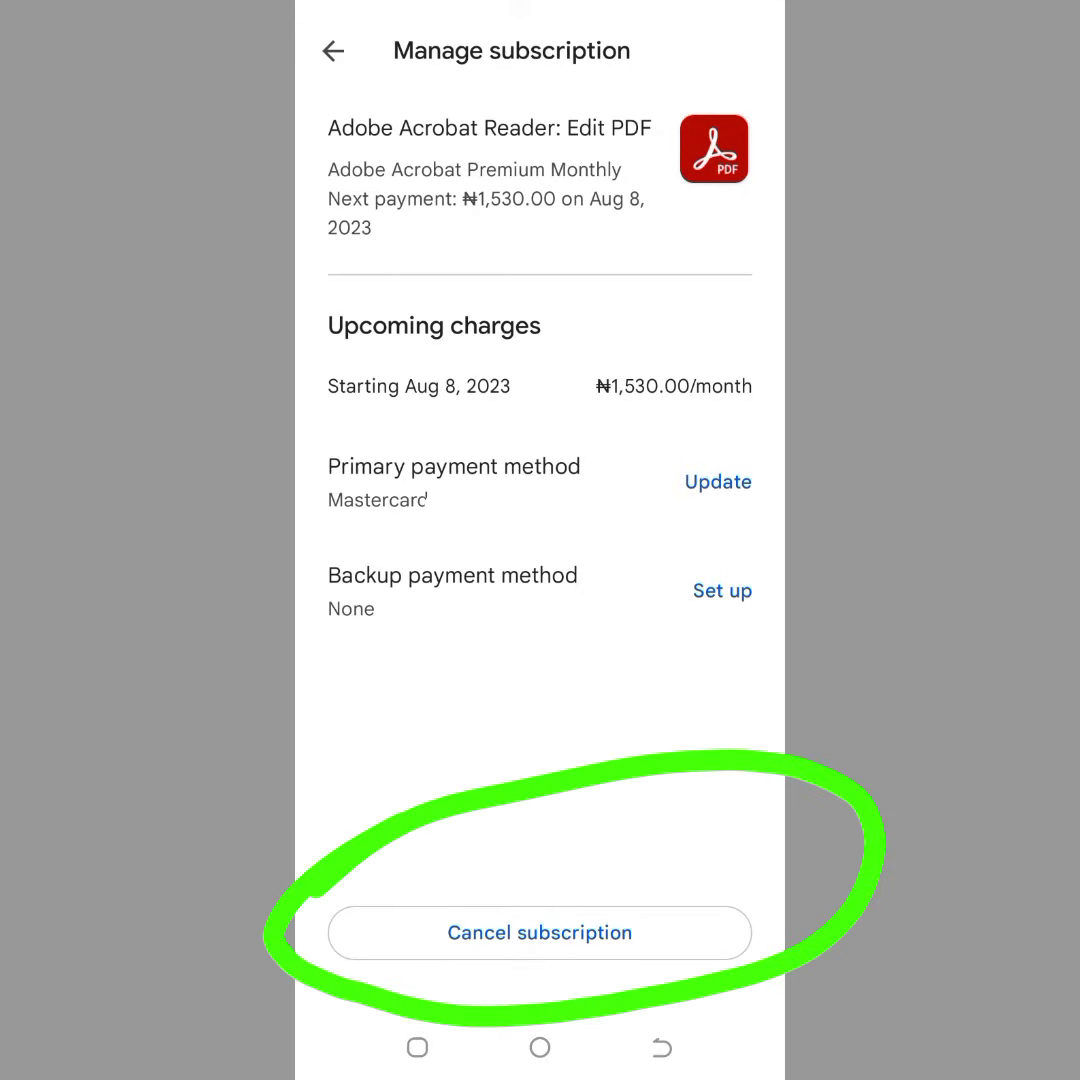
click(539, 932)
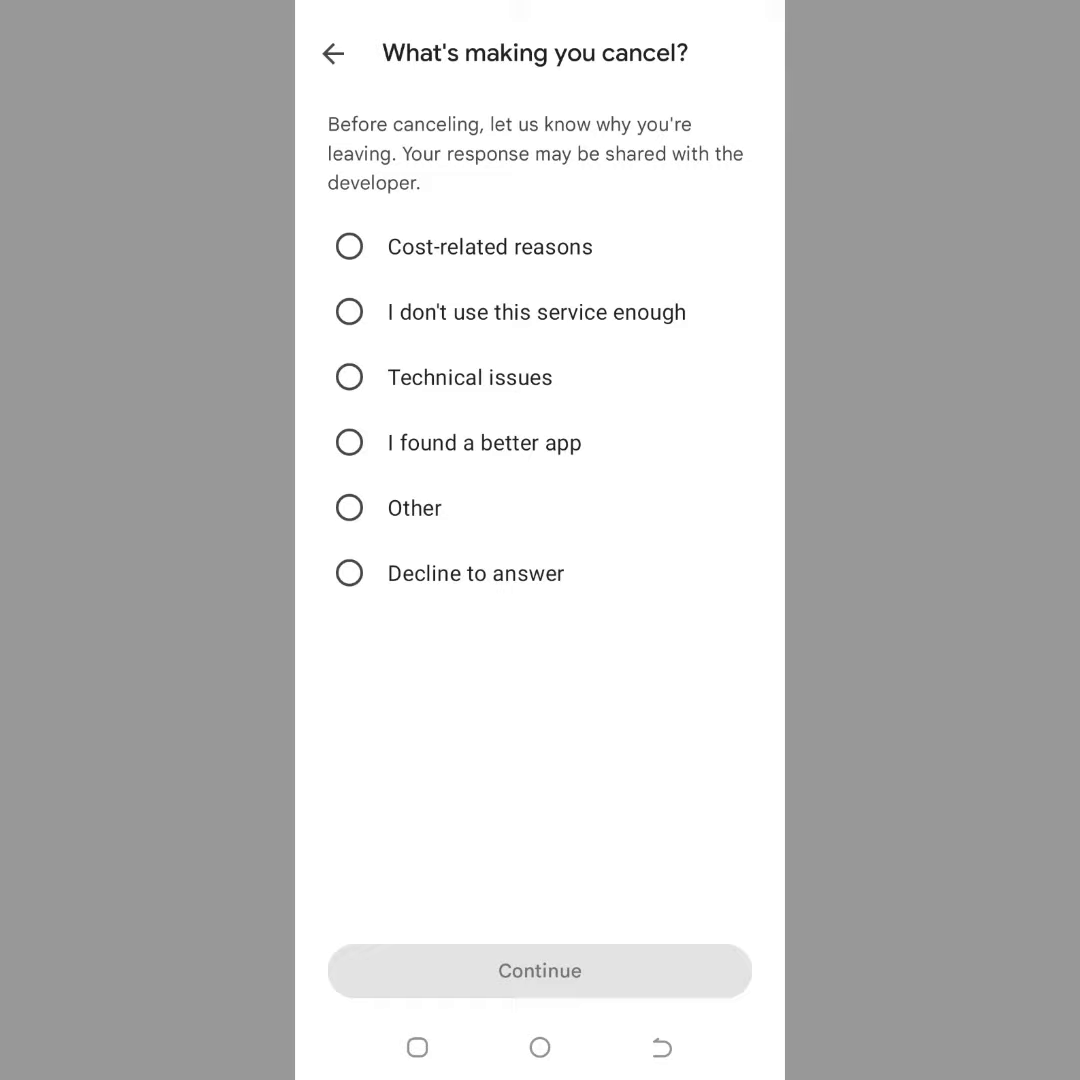
Choose Other as the reason for cancelling.
click(414, 508)
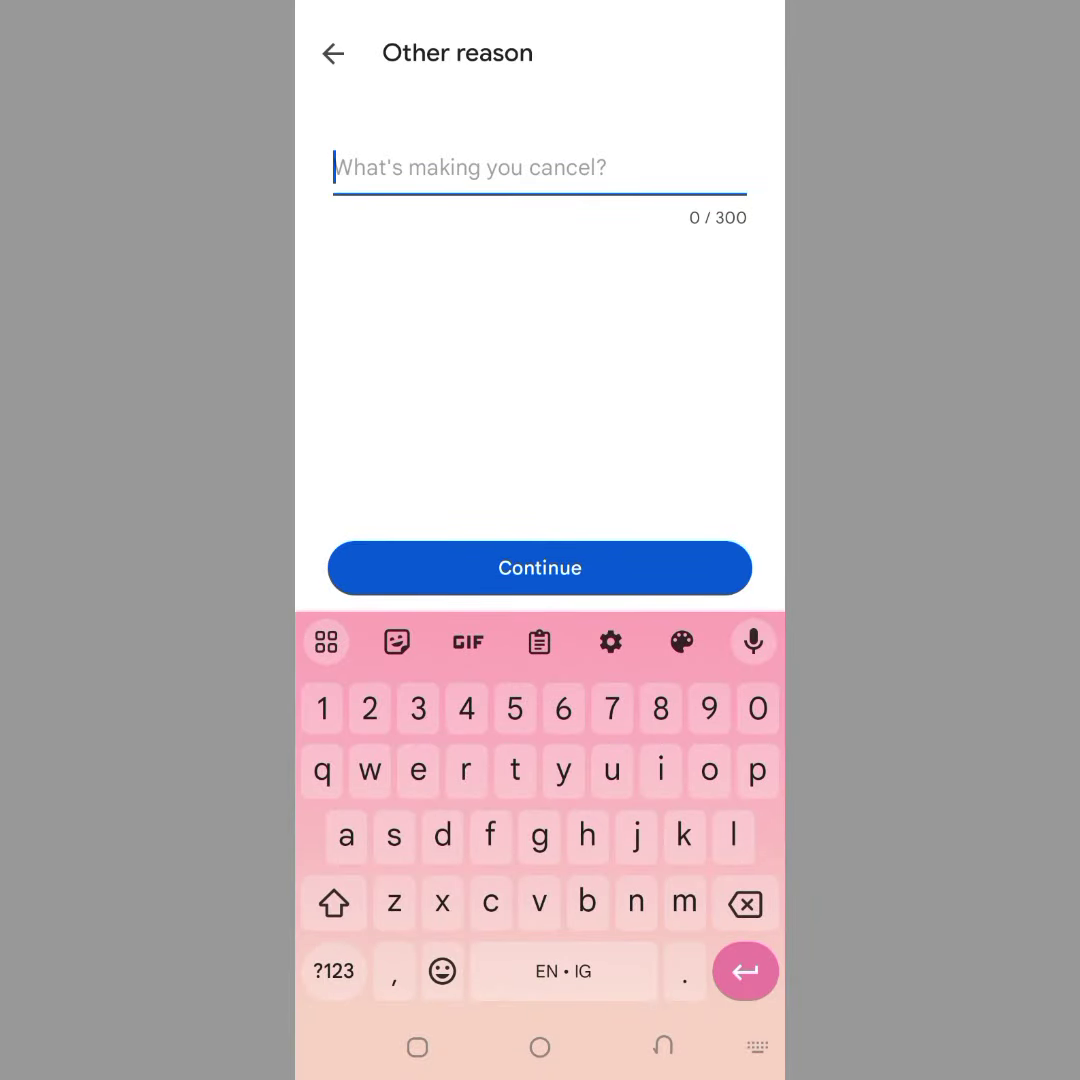
text(I )
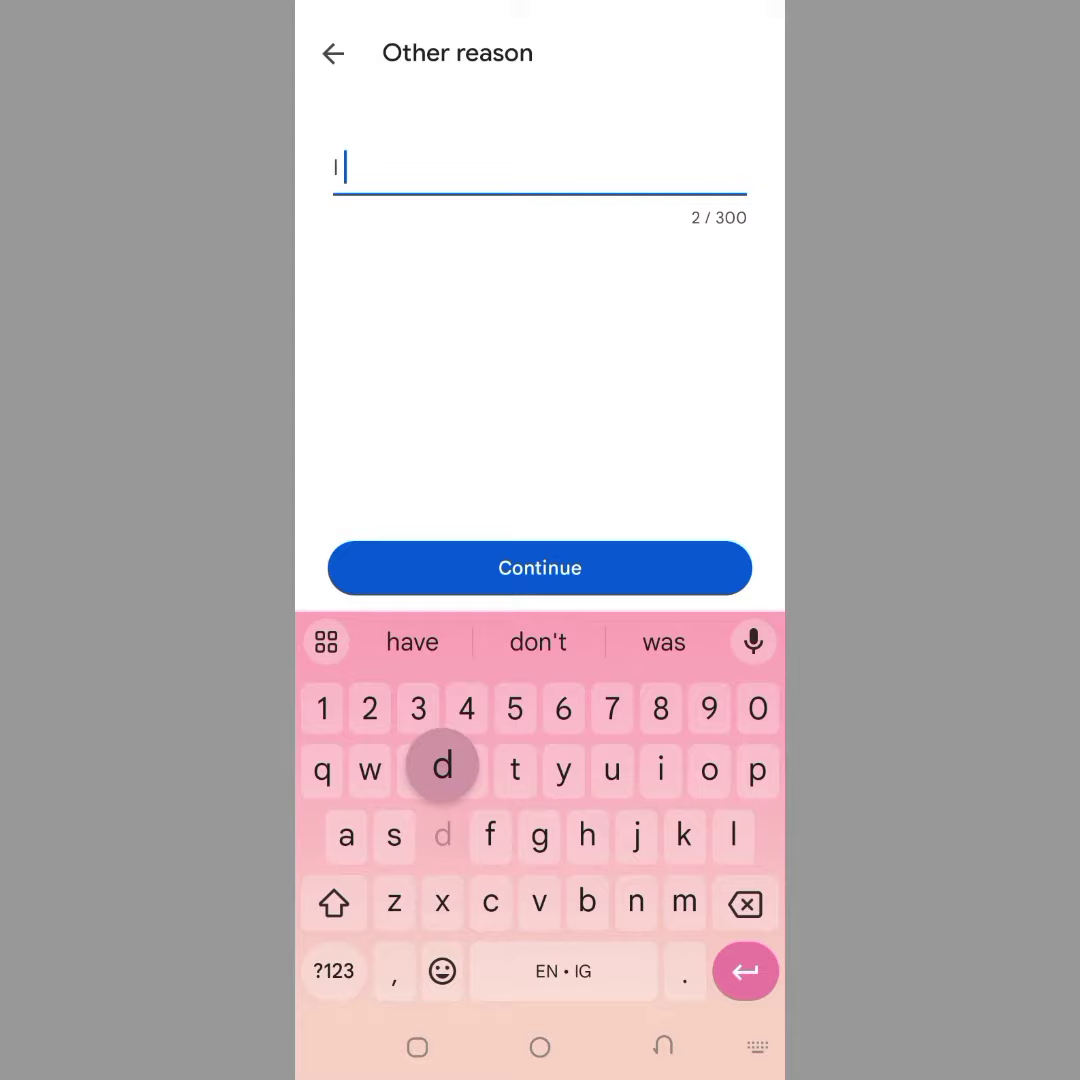
text(don't have)
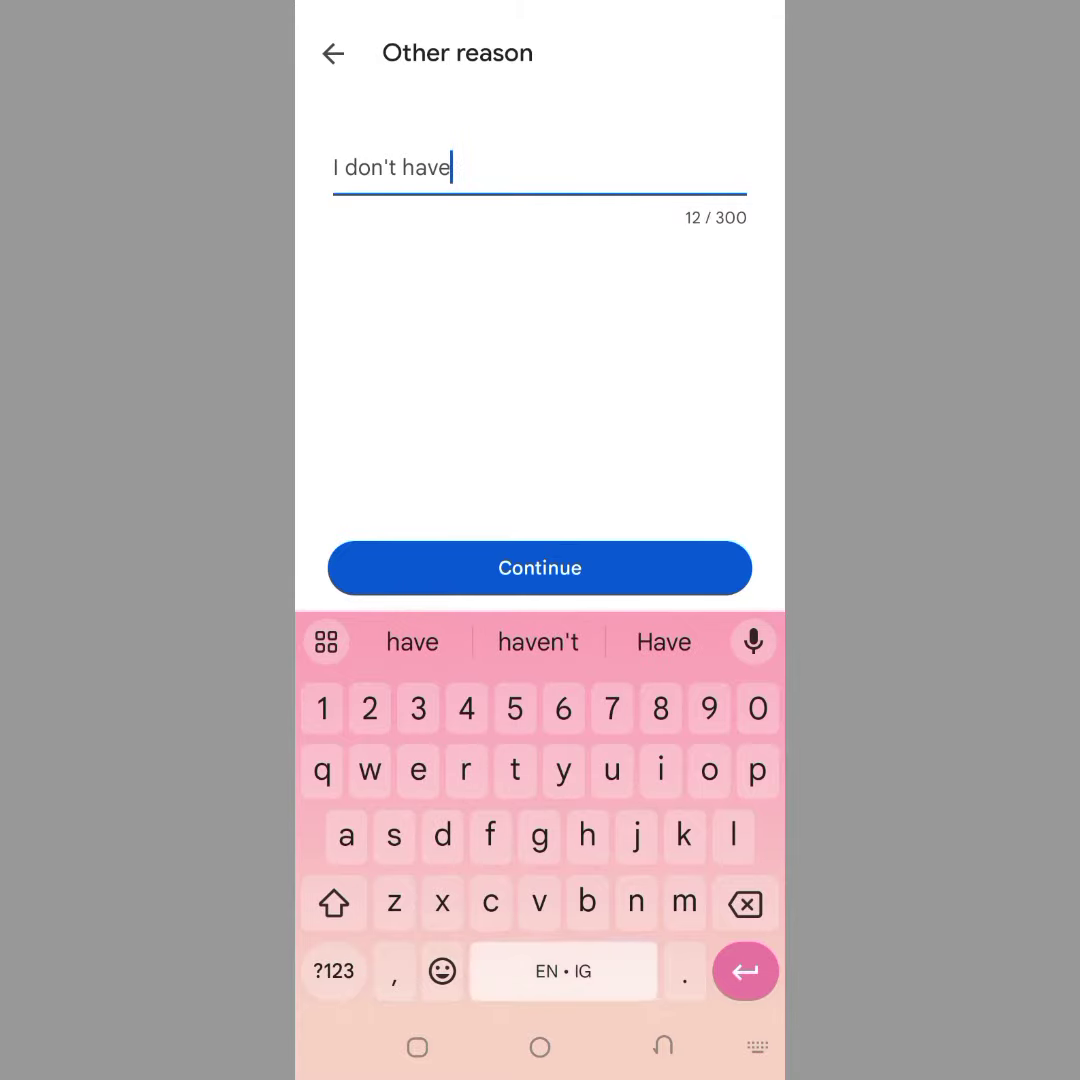
text( money )
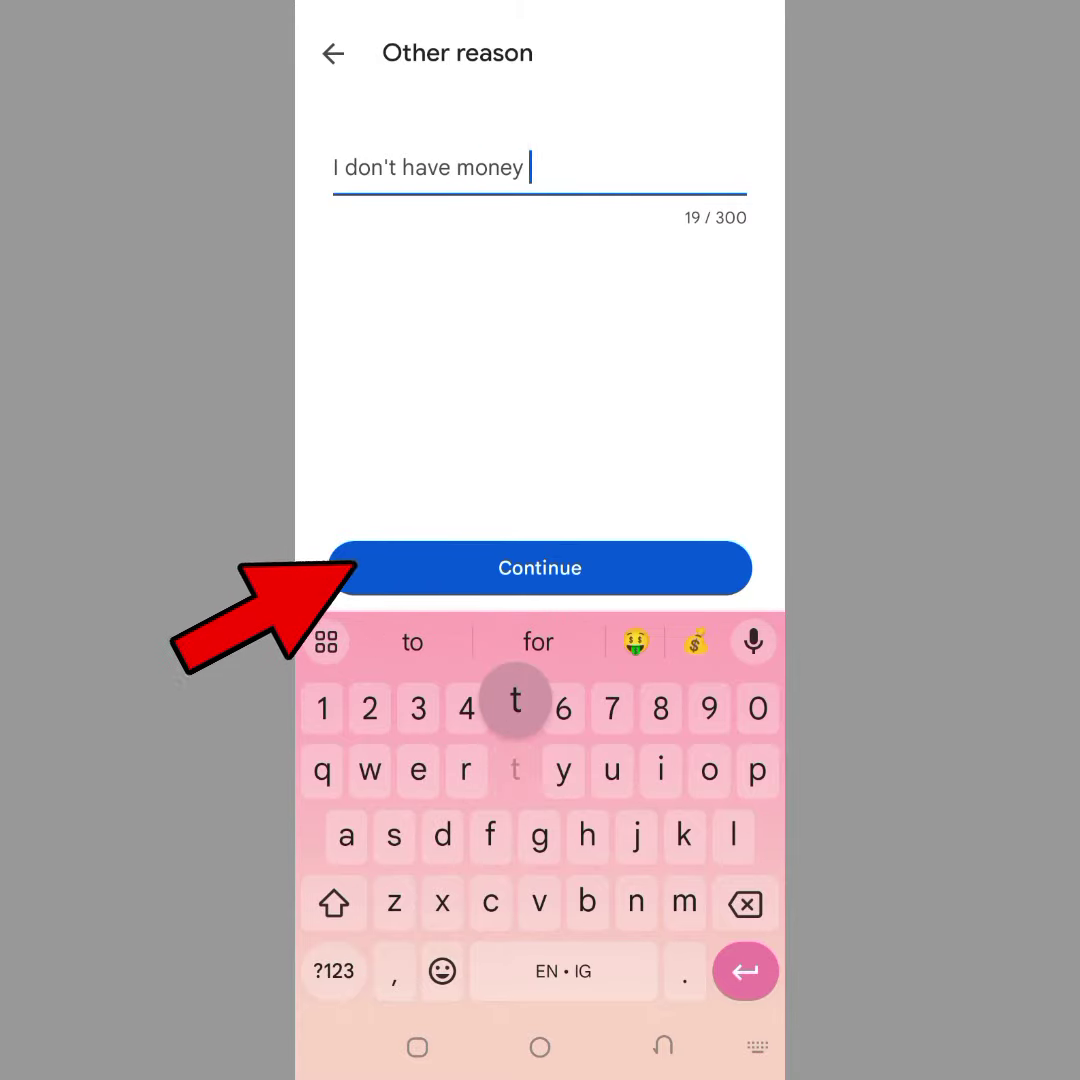
text(to fund )
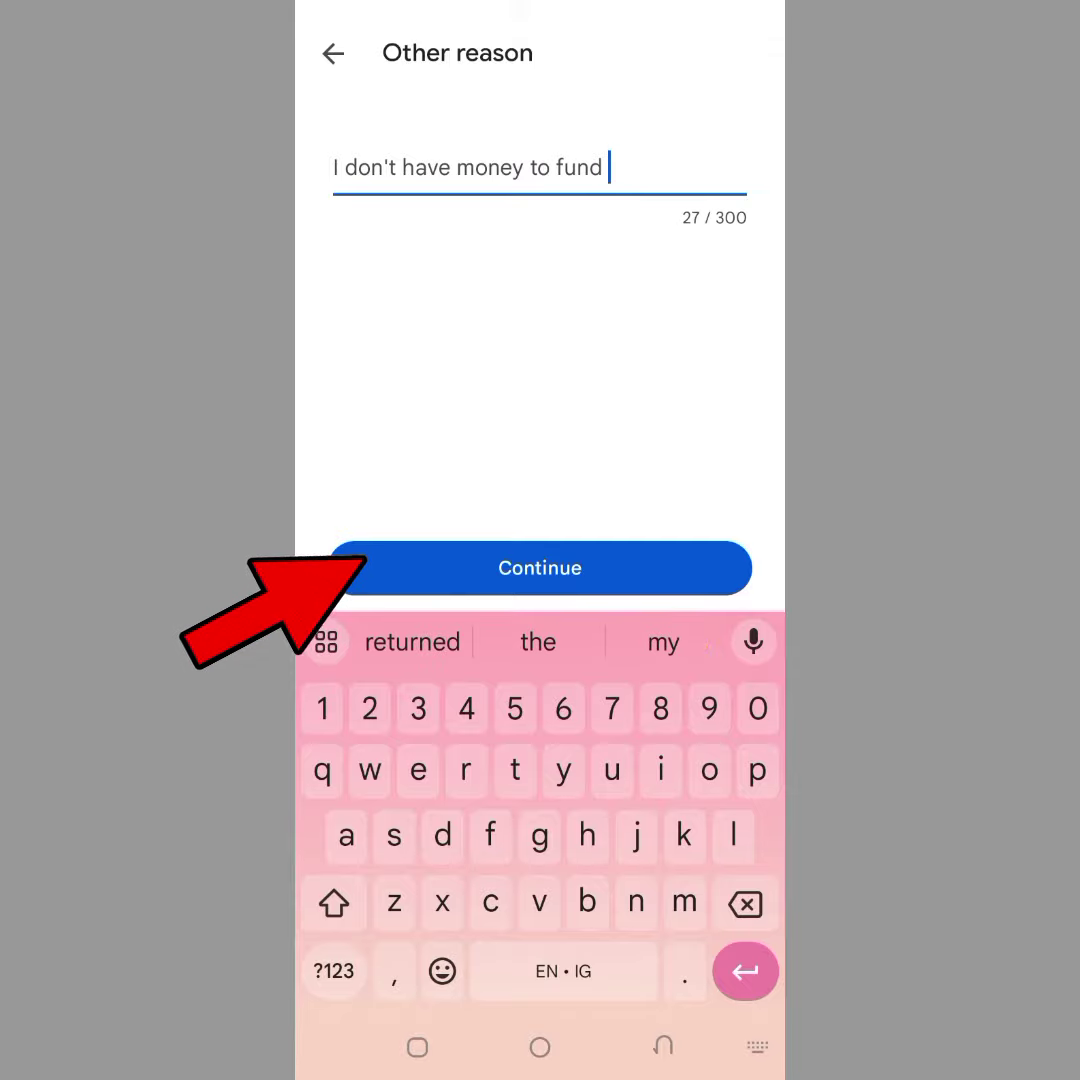
text(it now)
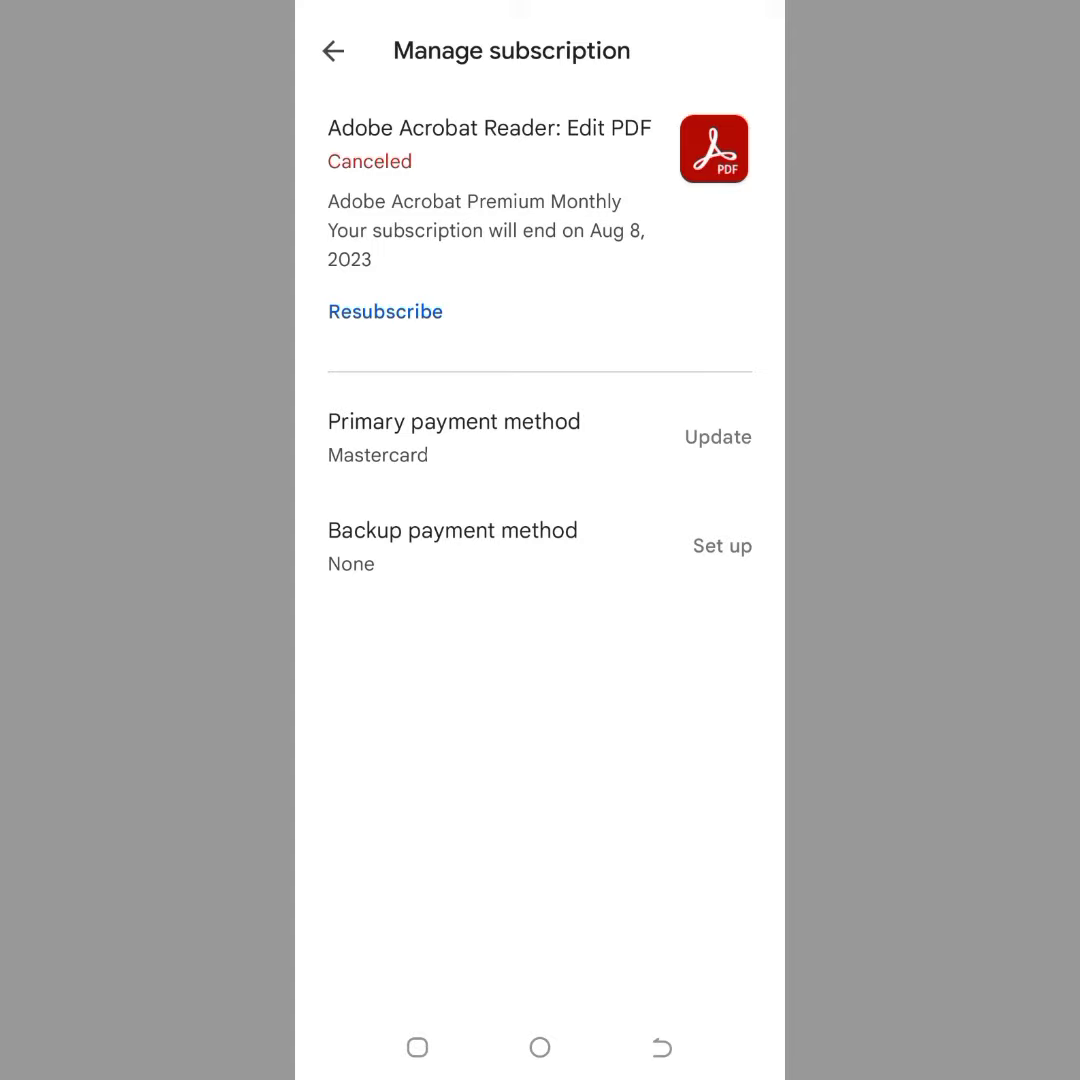
Back out of the Play Store to the home screen and open the Google apps folder.
key(Escape)
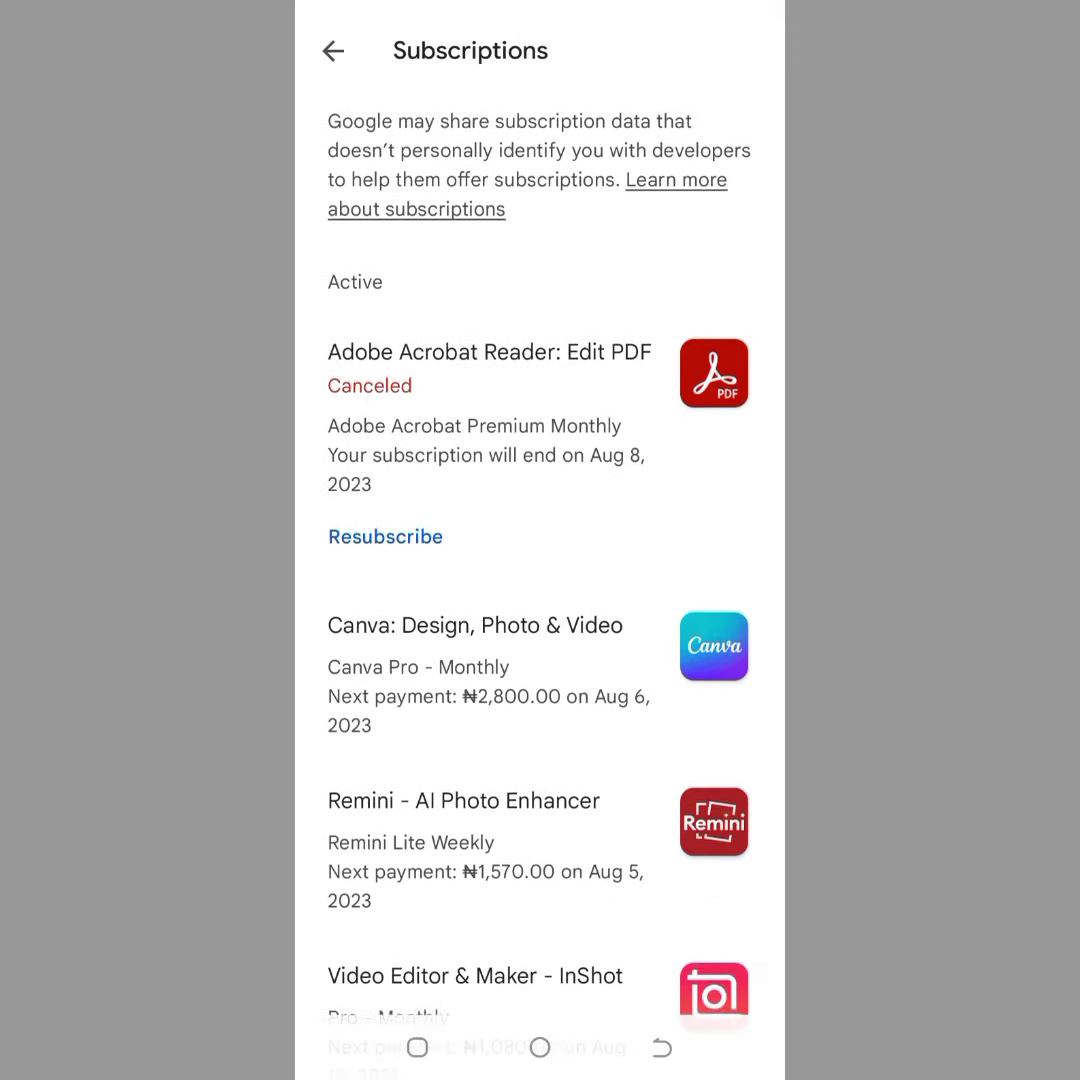
key(Escape)
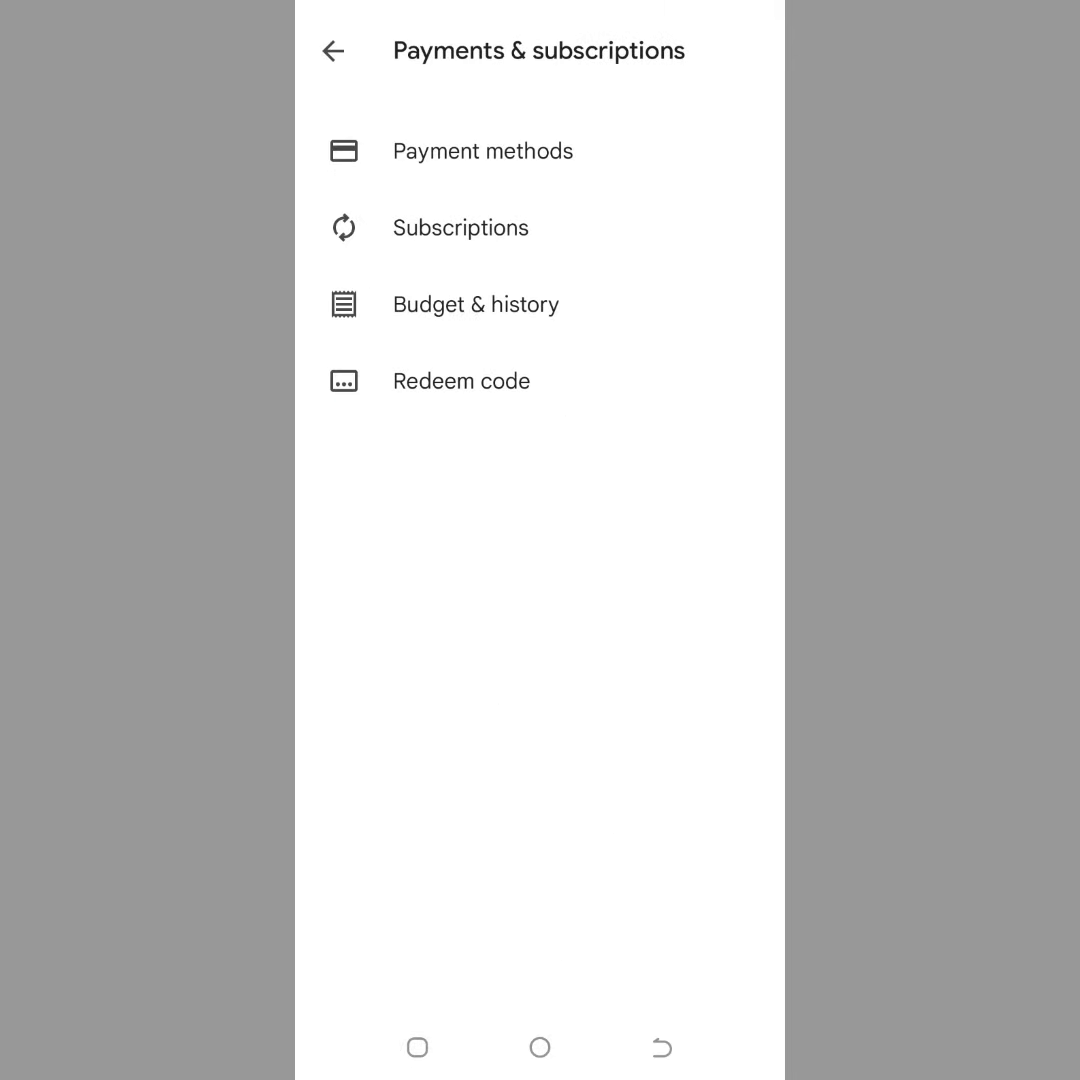
key(Escape)
key(Home)
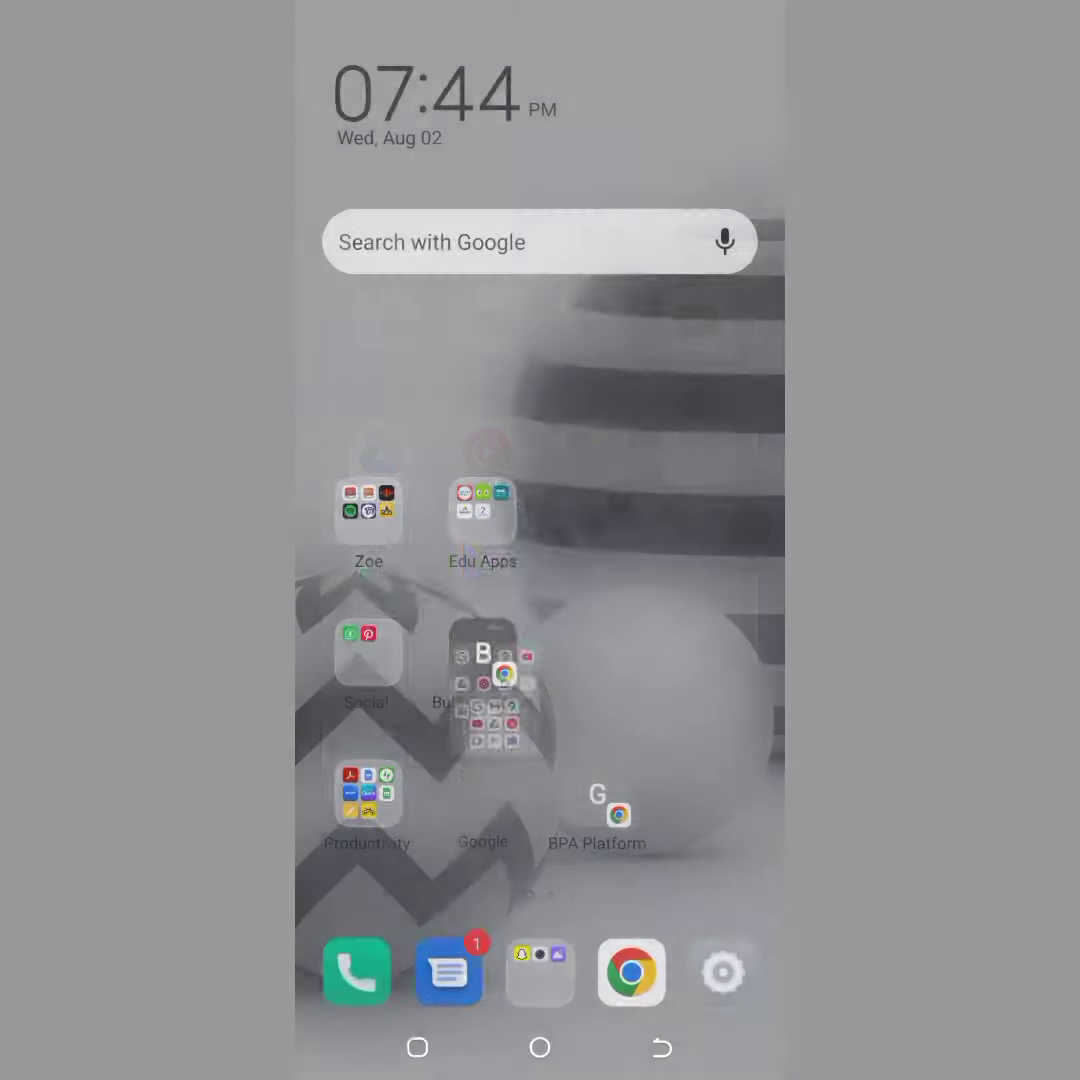
click(483, 800)
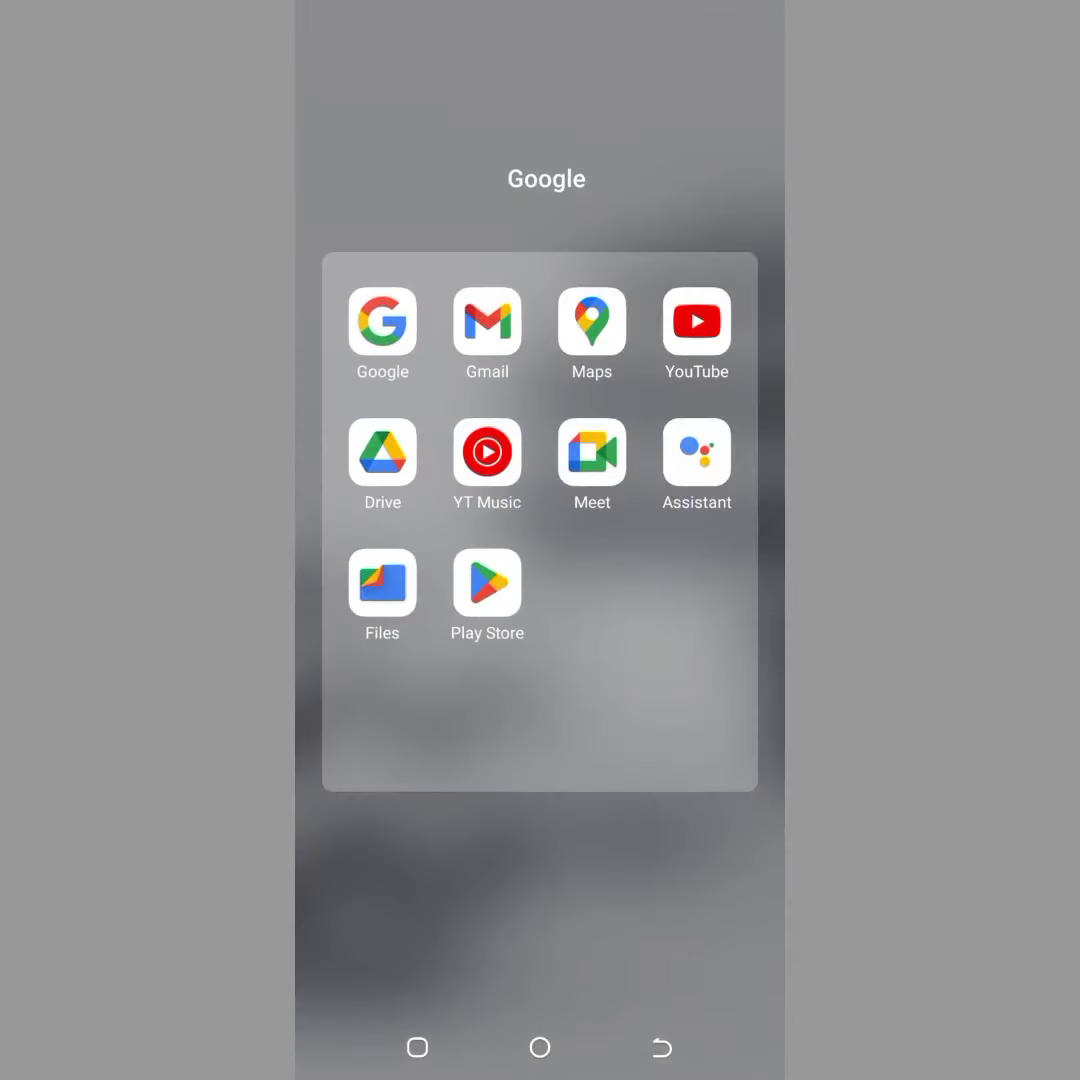
Open Gmail and read Google Play's Adobe Acrobat Reader cancellation email for Aug 8, 2023.
click(487, 297)
click(555, 209)
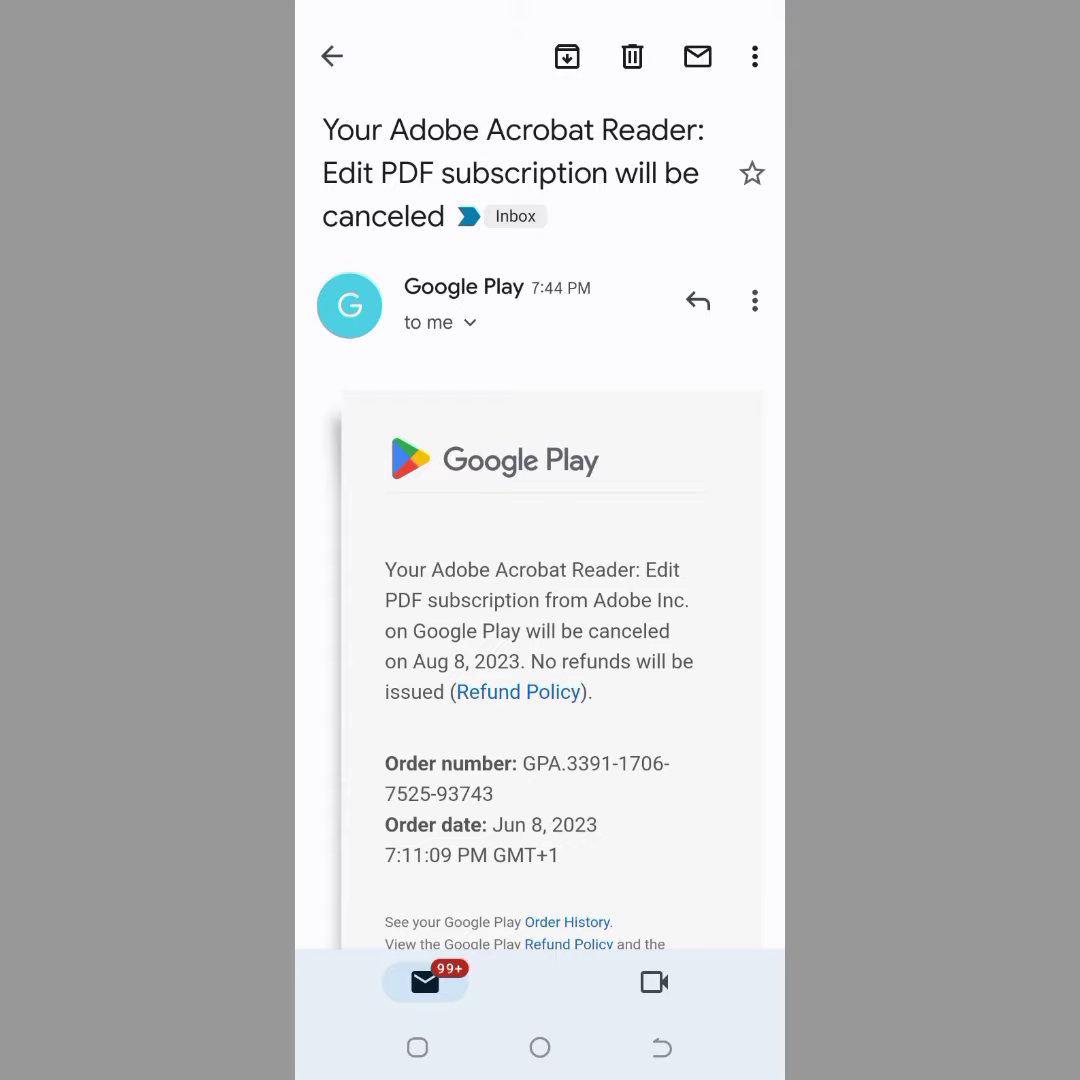
scroll(540, 540, down, 2)
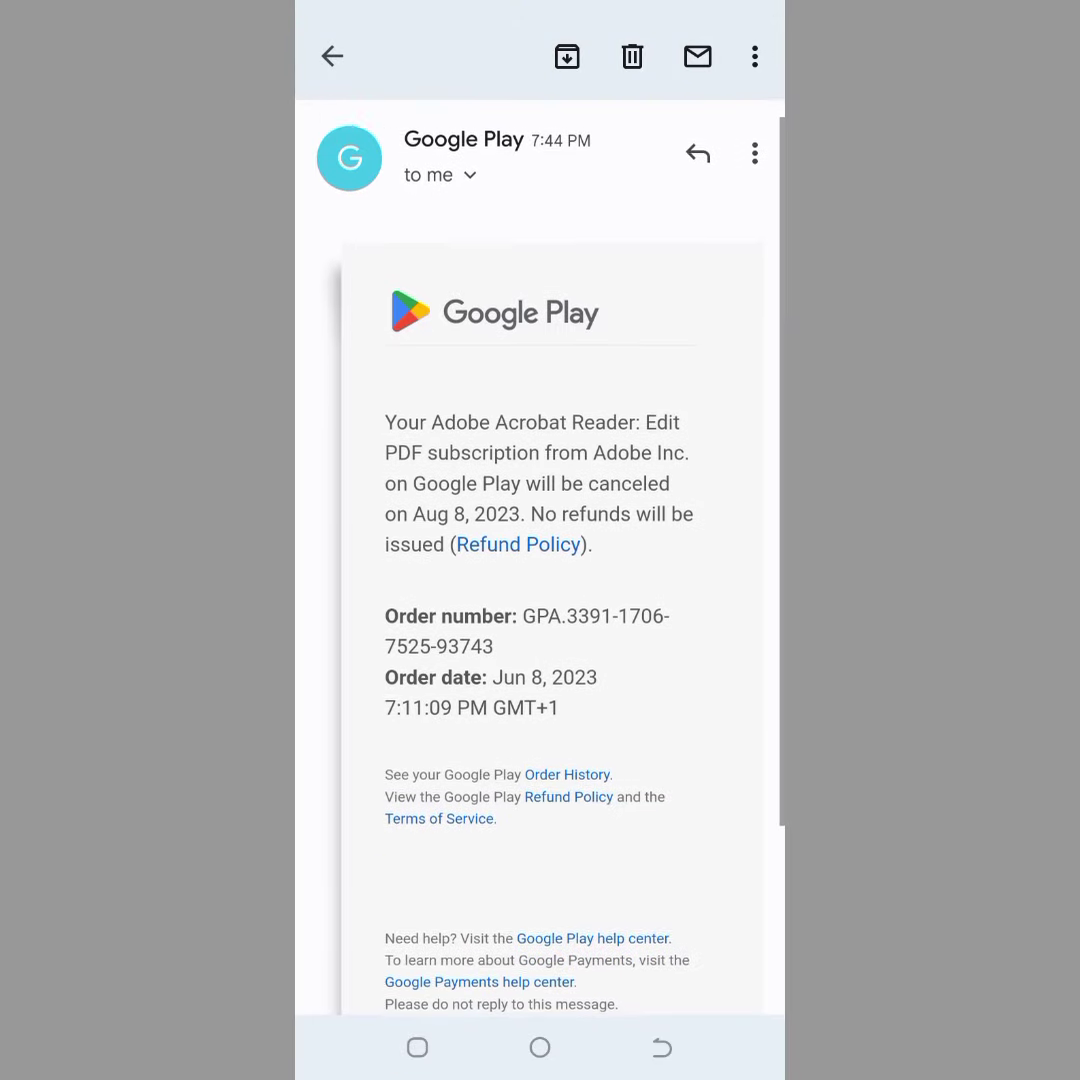
scroll(540, 540, down, 1)
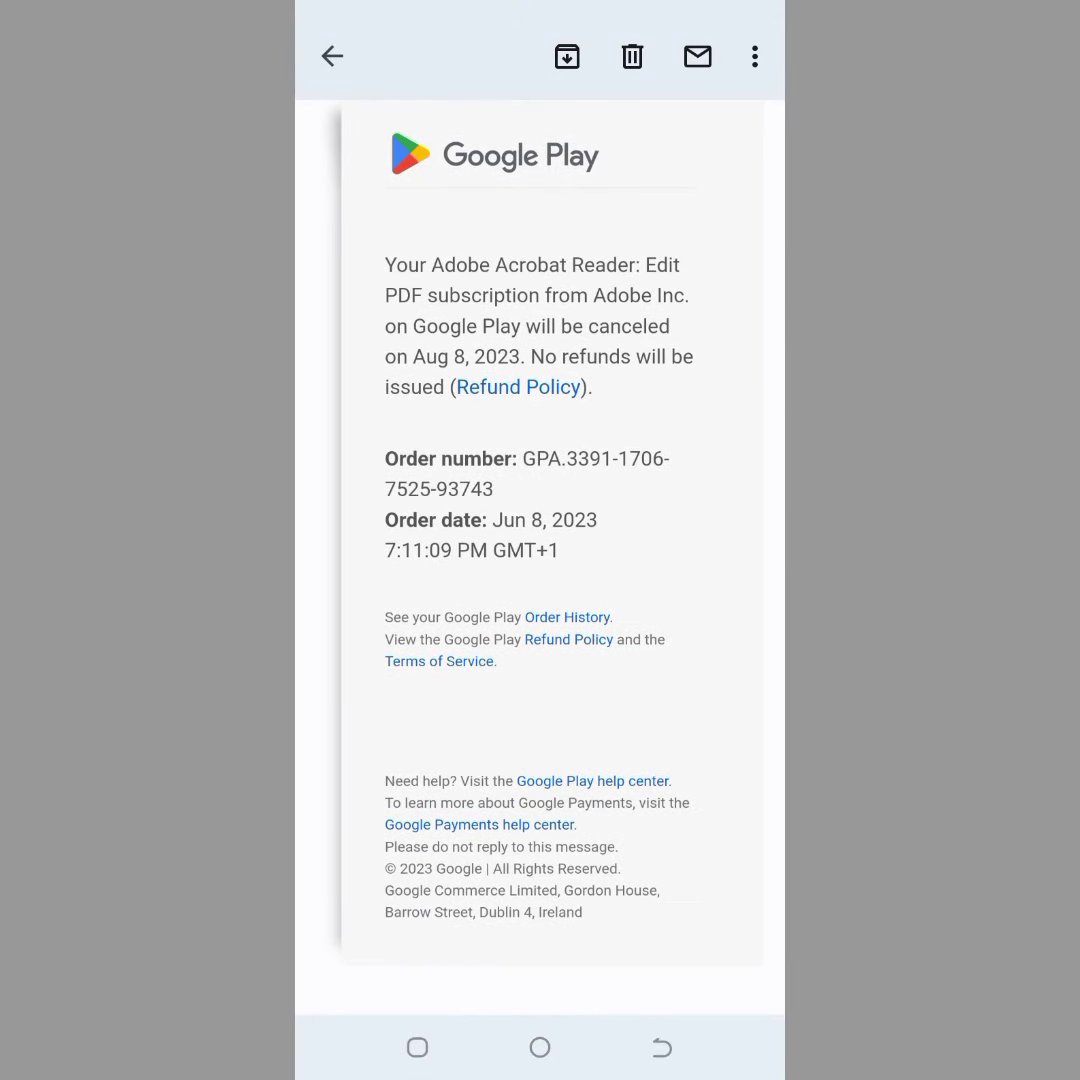
scroll(540, 540, down, 2)
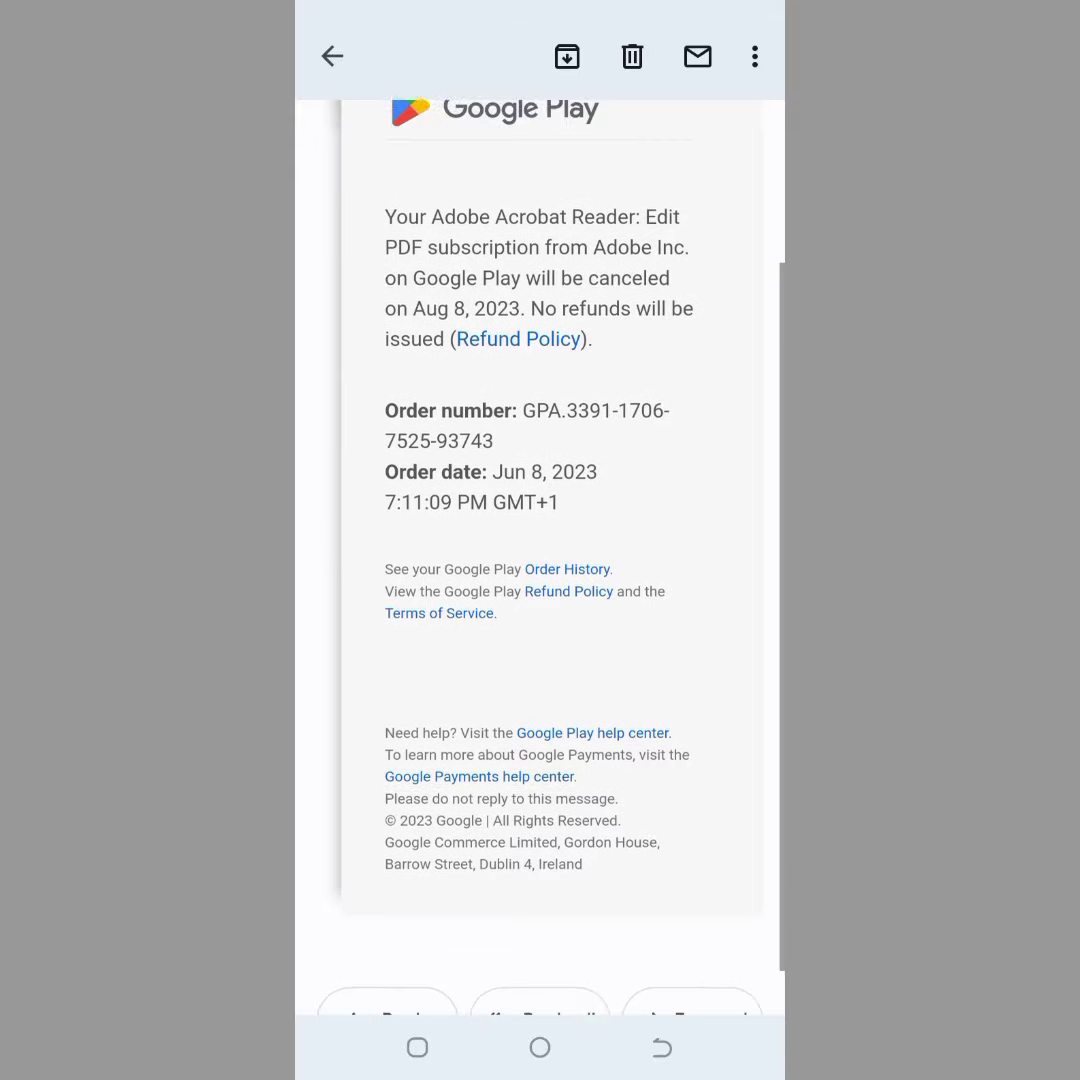